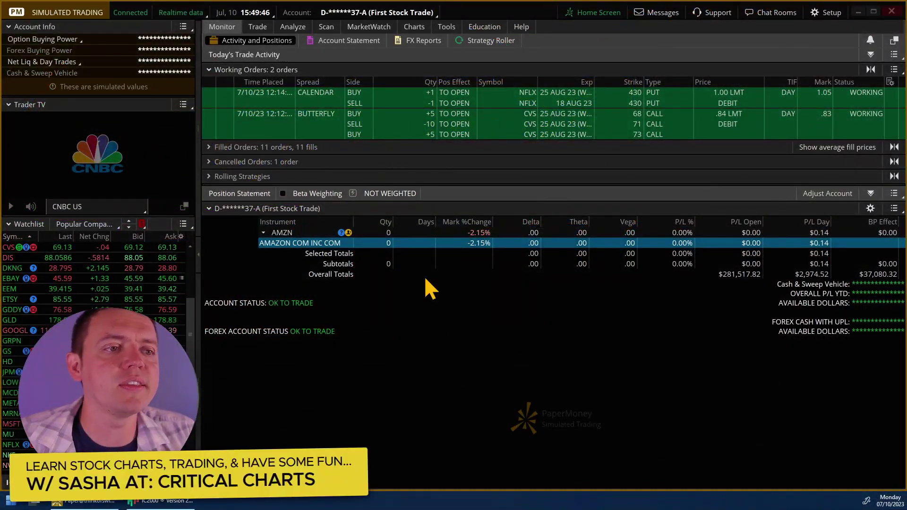
Step: Switch to the margin account, glance at the charting app, then return to the Stock Hacker scan
{"action": "left_click", "coordinate": [374, 13]}
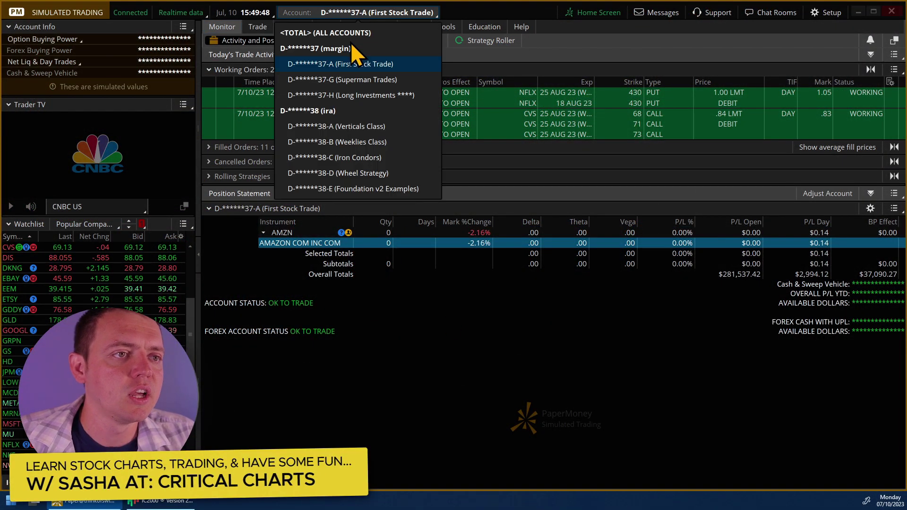
{"action": "left_click", "coordinate": [350, 48]}
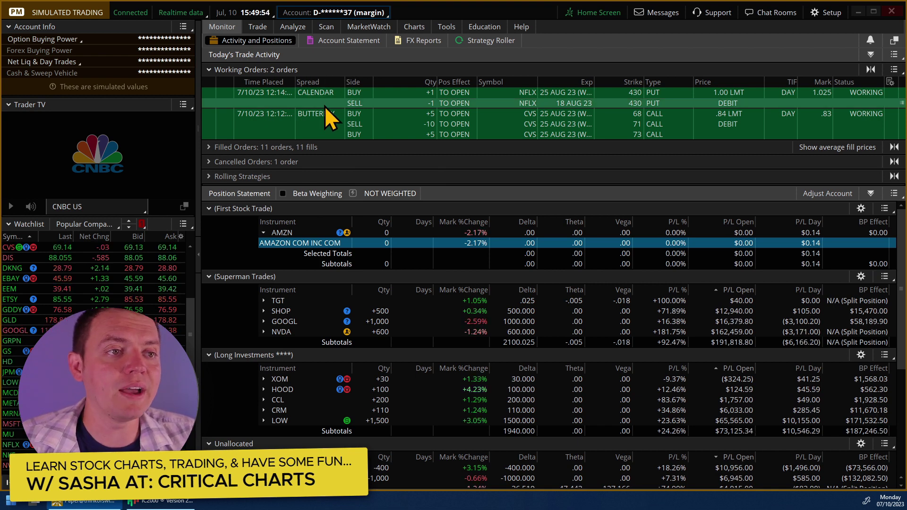
{"action": "left_click", "coordinate": [176, 505]}
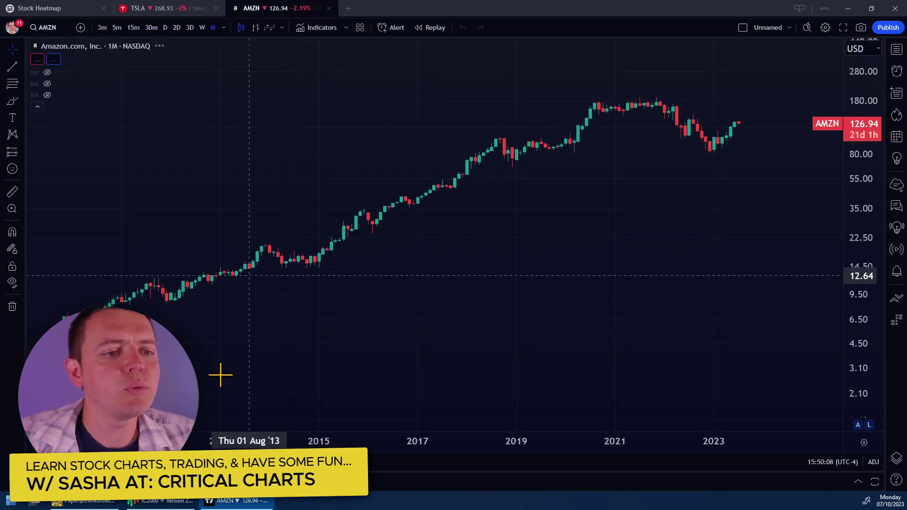
{"action": "left_click", "coordinate": [102, 503]}
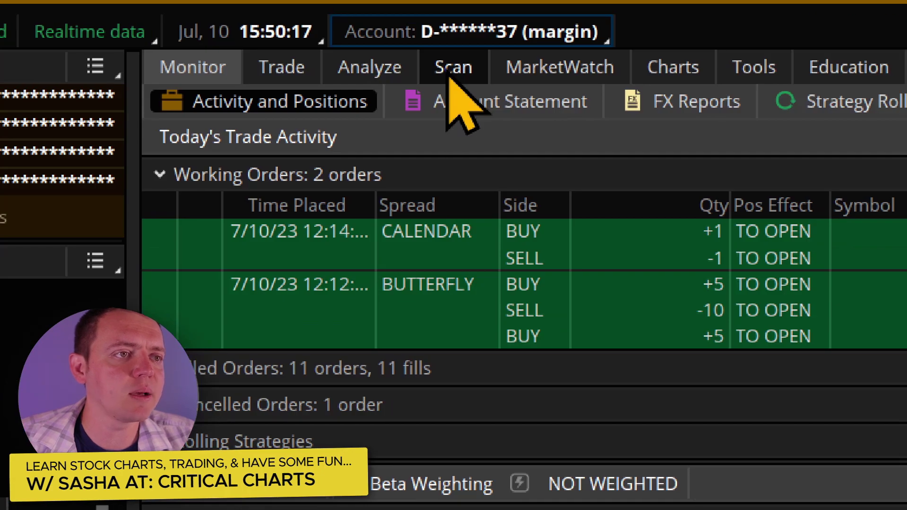
{"action": "left_click", "coordinate": [326, 26]}
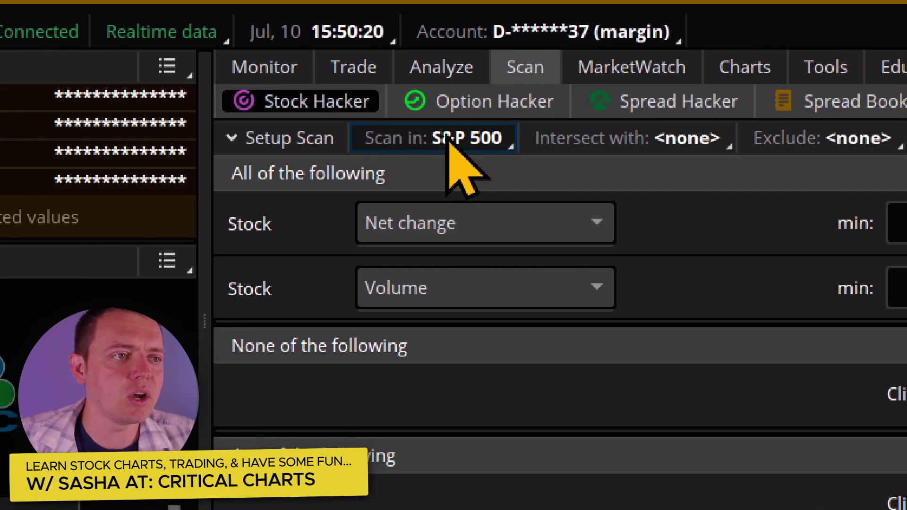
Step: Set the Stock Hacker to scan in the Public Weeklys list
{"action": "left_click", "coordinate": [431, 138]}
{"action": "mouse_move", "coordinate": [448, 183]}
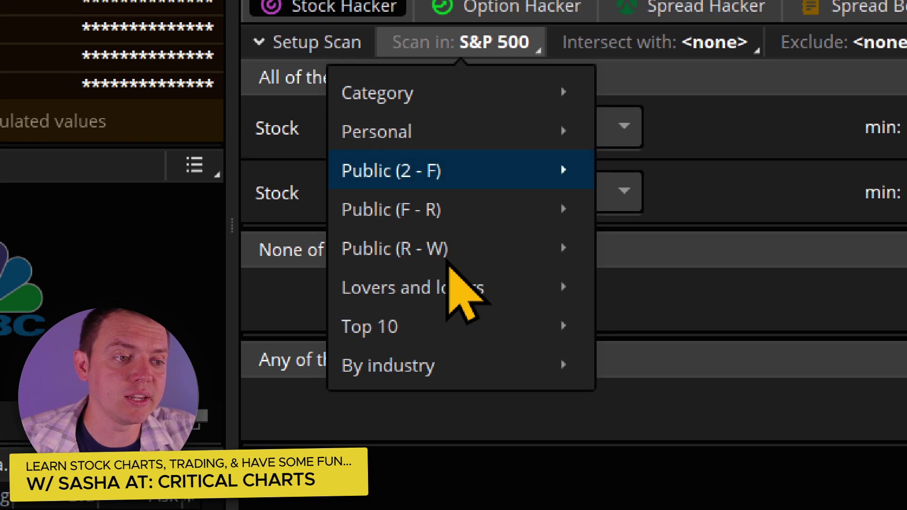
{"action": "mouse_move", "coordinate": [416, 345]}
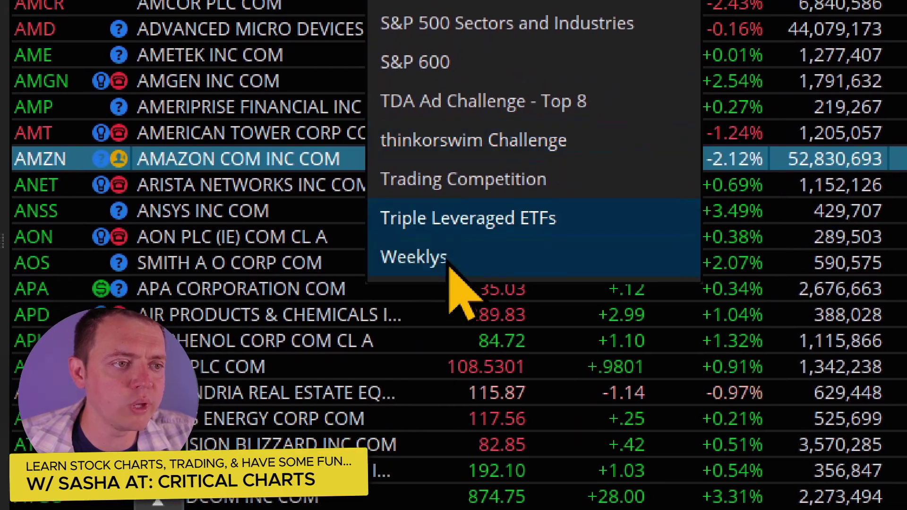
{"action": "left_click", "coordinate": [449, 275]}
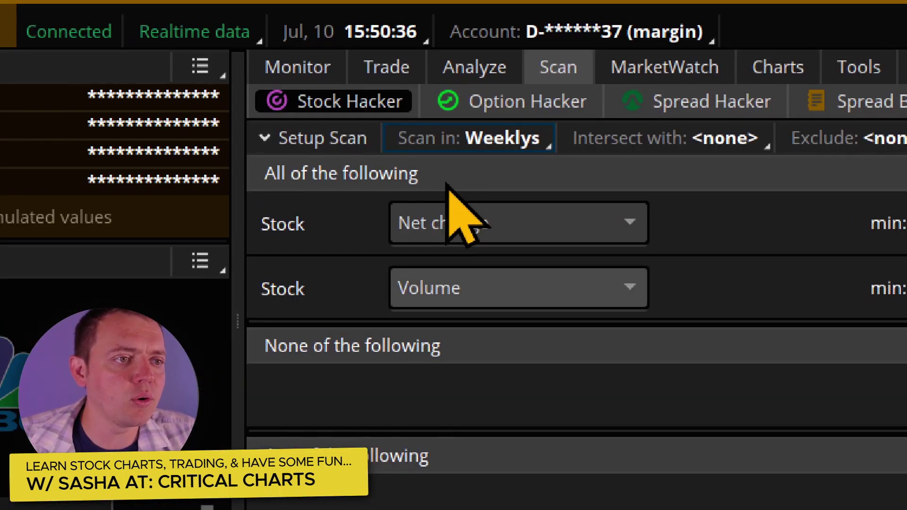
Step: Change the first filter to Last price from 15 to 999 and rescan
{"action": "left_click", "coordinate": [449, 238]}
{"action": "scroll", "coordinate": [456, 374], "scroll_direction": "up", "scroll_amount": 3}
{"action": "left_click", "coordinate": [456, 399]}
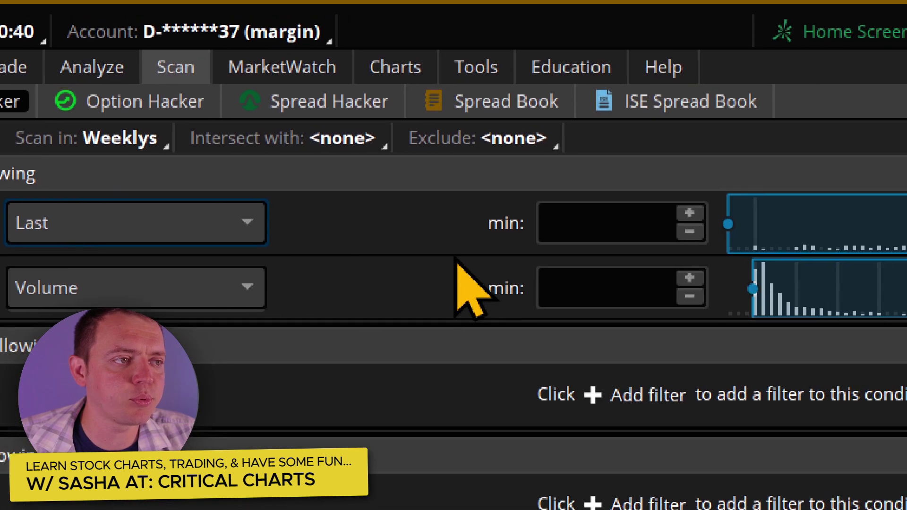
{"action": "left_click", "coordinate": [454, 226]}
{"action": "type", "text": "150"}
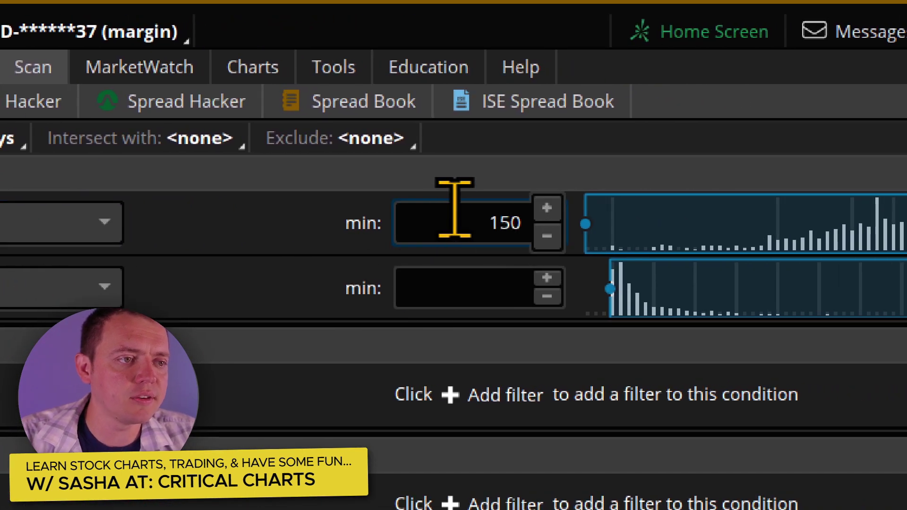
{"action": "key", "text": "Delete"}
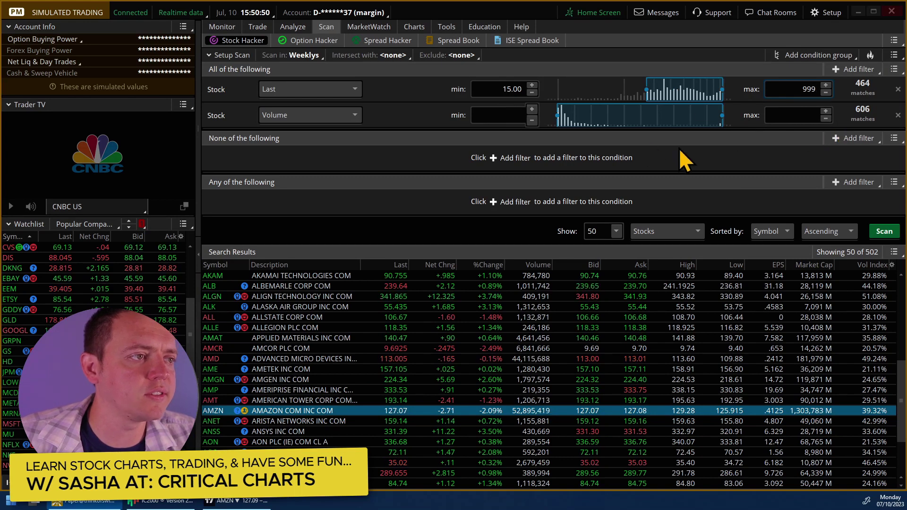
{"action": "left_click", "coordinate": [884, 232]}
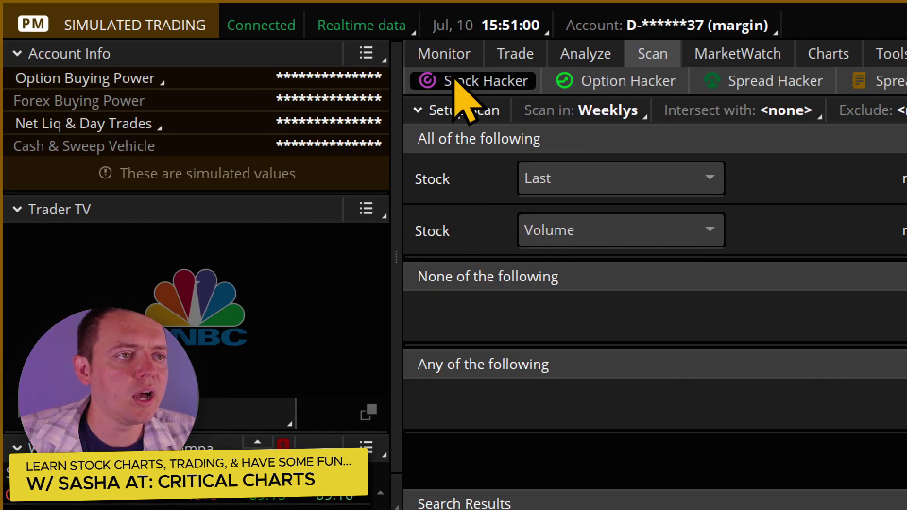
Step: Load ADBE and its option chain on the Trade page
{"action": "left_click", "coordinate": [465, 54]}
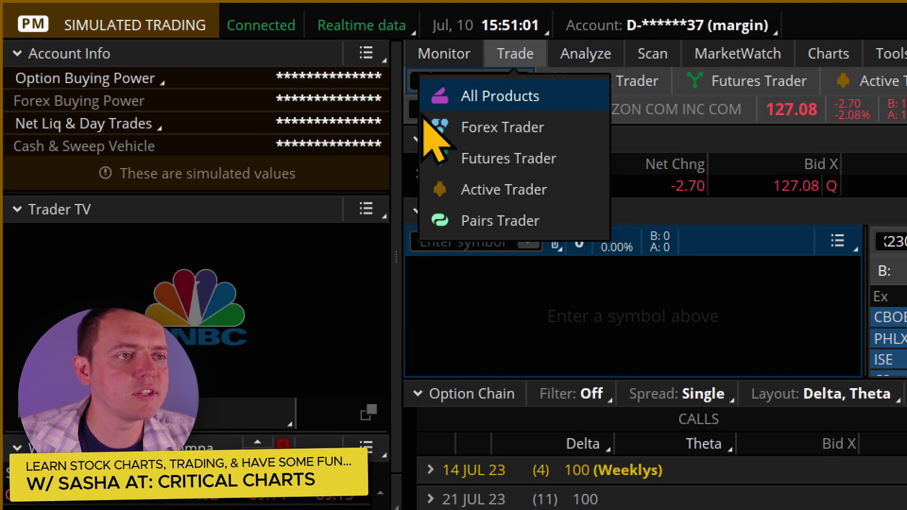
{"action": "left_click", "coordinate": [413, 110]}
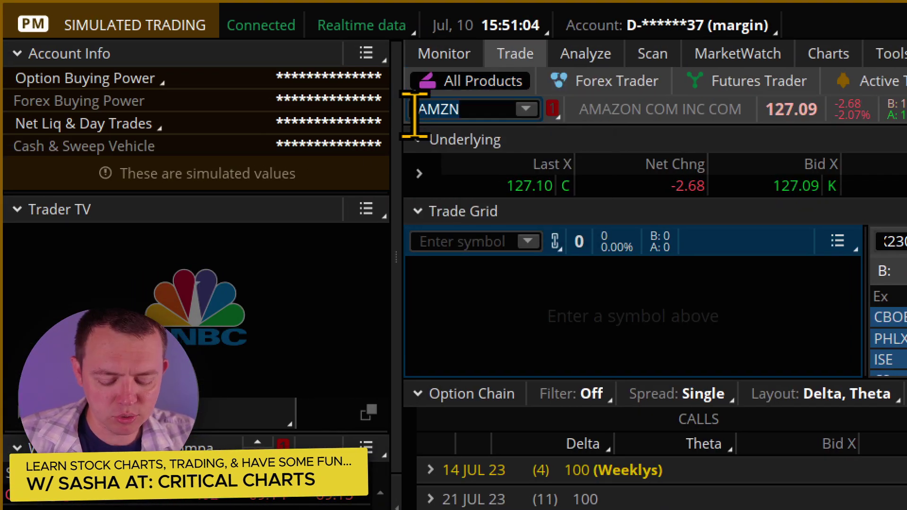
{"action": "type", "text": "ADBE"}
{"action": "key", "text": "Return"}
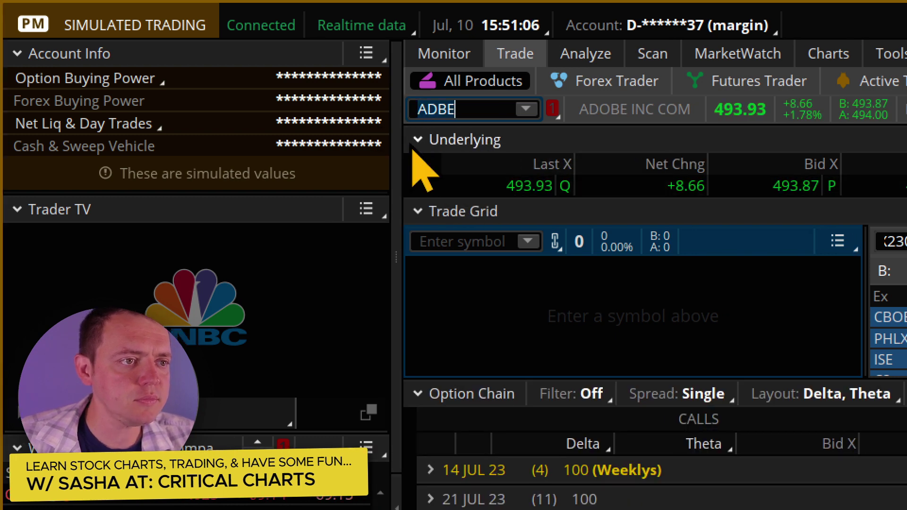
Step: Toggle the Underlying panel and collapse the Trade Grid so the option chain sits higher
{"action": "left_click", "coordinate": [414, 142]}
{"action": "left_click", "coordinate": [414, 142]}
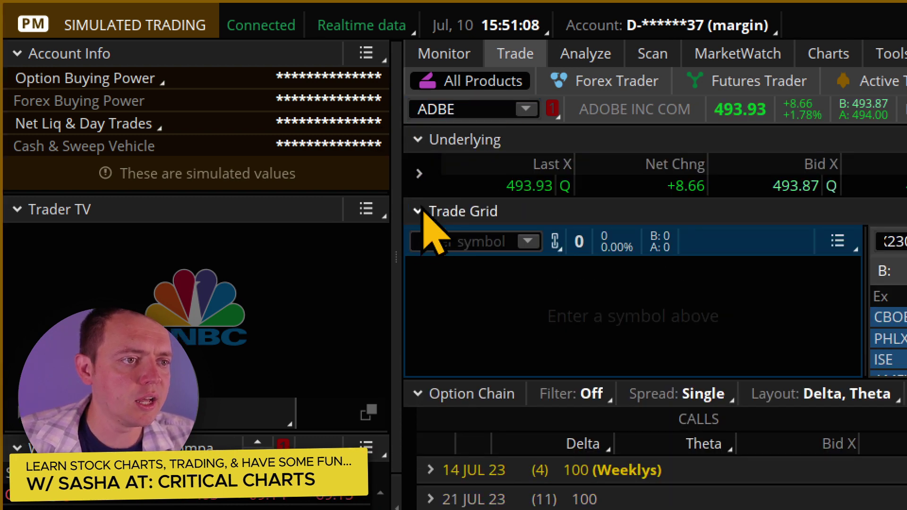
{"action": "left_click", "coordinate": [423, 213]}
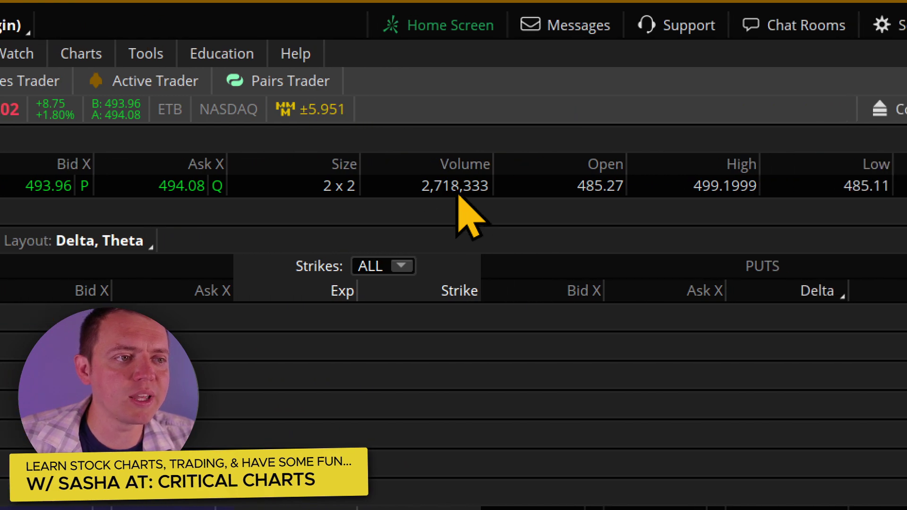
{"action": "left_click", "coordinate": [456, 67]}
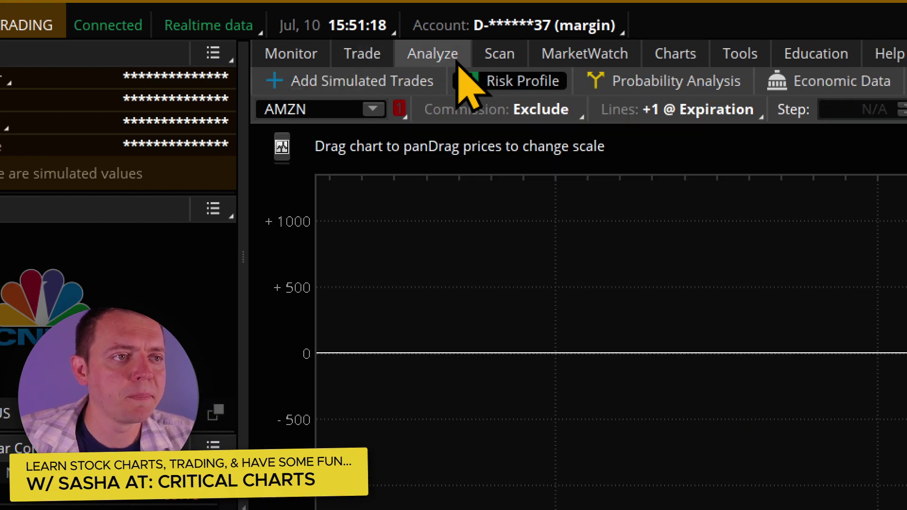
Step: Rerun the Weeklys scan in Stock Hacker with a 900,000 minimum volume
{"action": "left_click", "coordinate": [500, 59]}
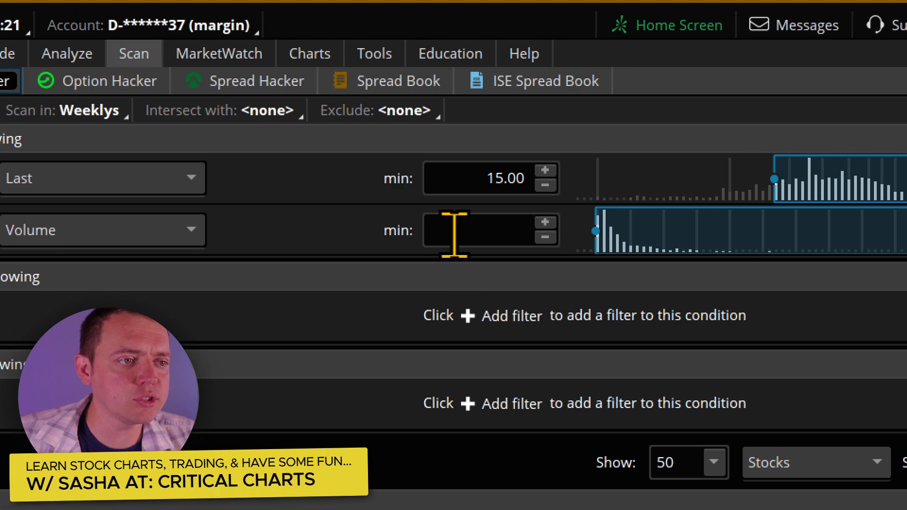
{"action": "left_click", "coordinate": [882, 232]}
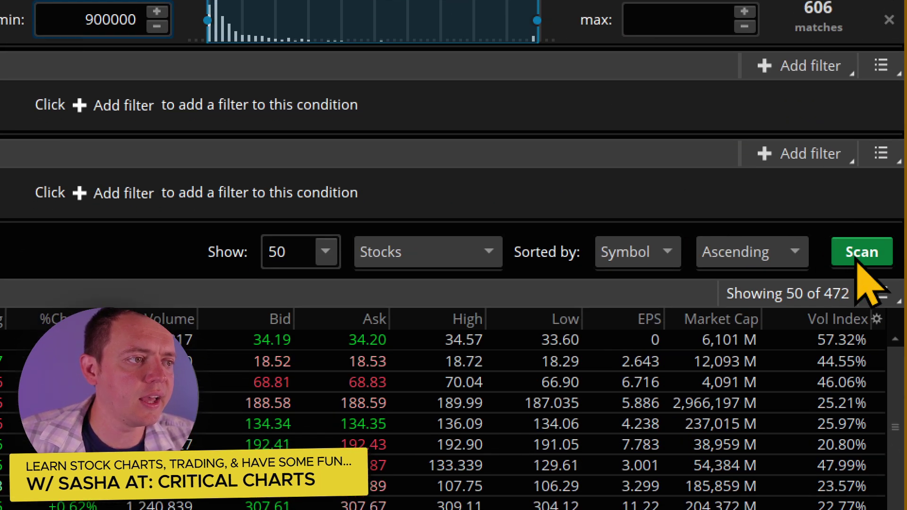
{"action": "left_click", "coordinate": [850, 263]}
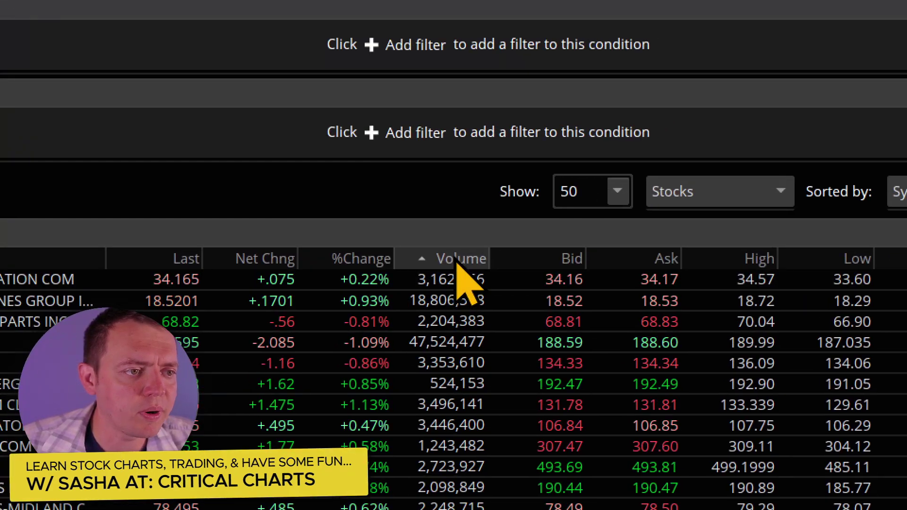
Step: Sort the scan results by volume, highest first, with a 200,000,000 maximum volume
{"action": "left_click", "coordinate": [456, 259]}
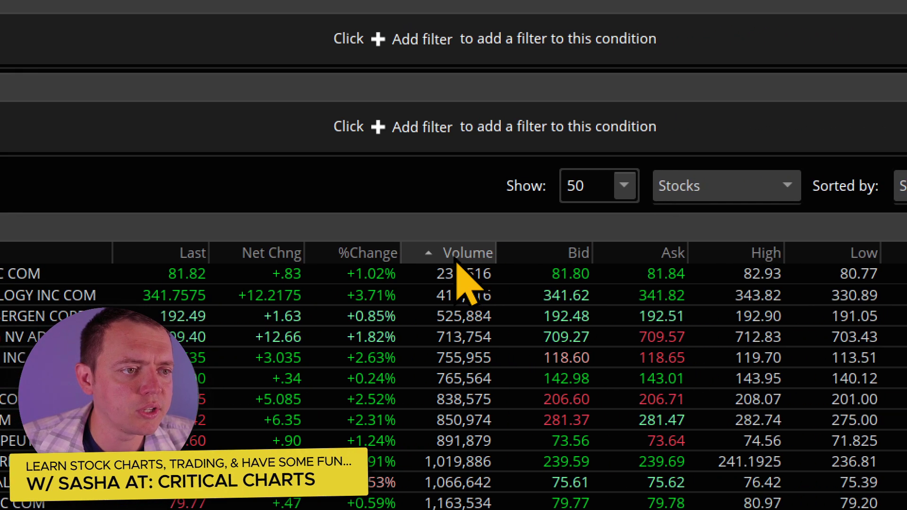
{"action": "left_click", "coordinate": [852, 243]}
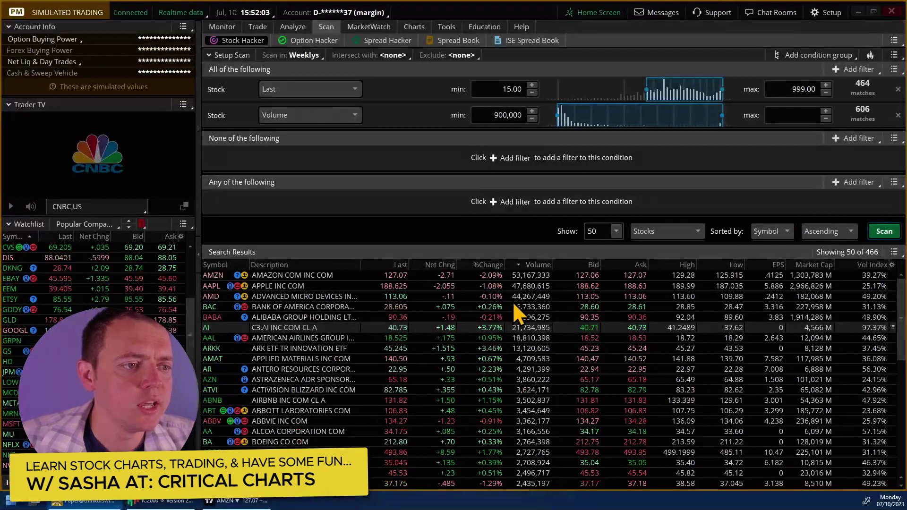
{"action": "left_click", "coordinate": [515, 306]}
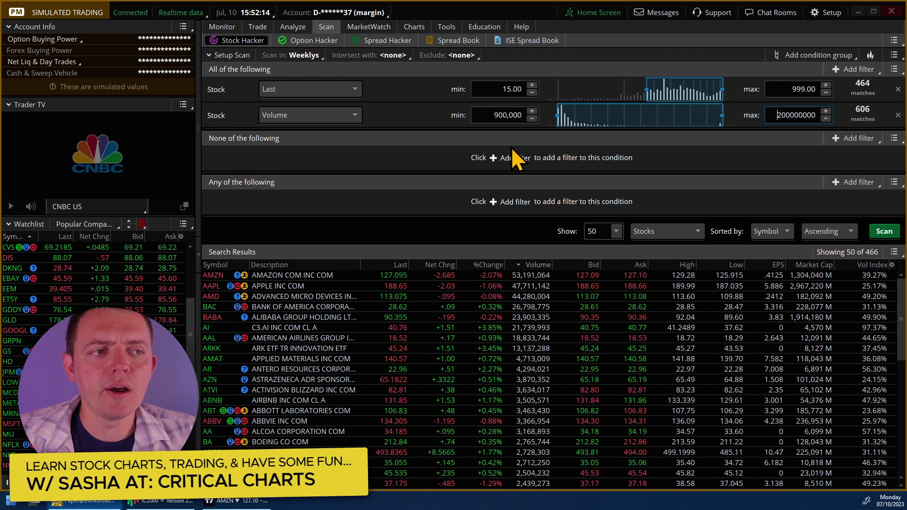
{"action": "left_click", "coordinate": [339, 113]}
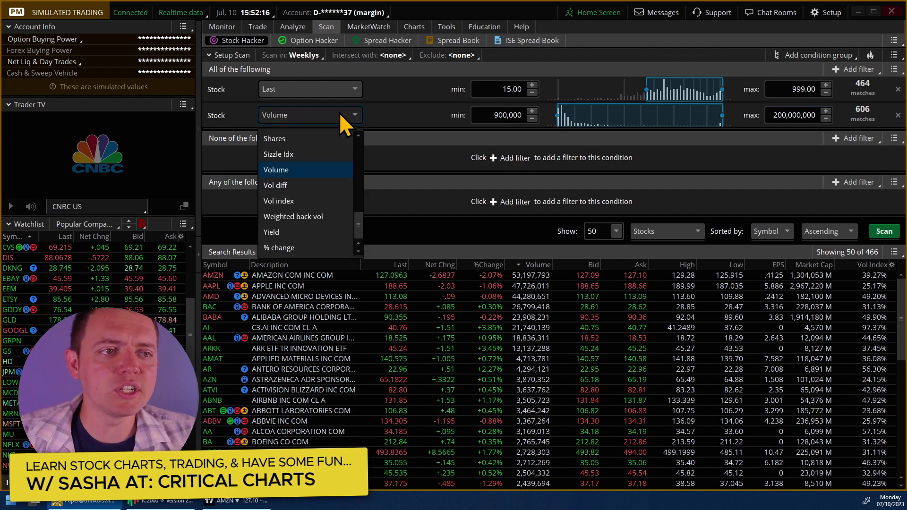
Step: Delete the Volume filter so only the Last price filter remains, then review the results
{"action": "left_click", "coordinate": [860, 94]}
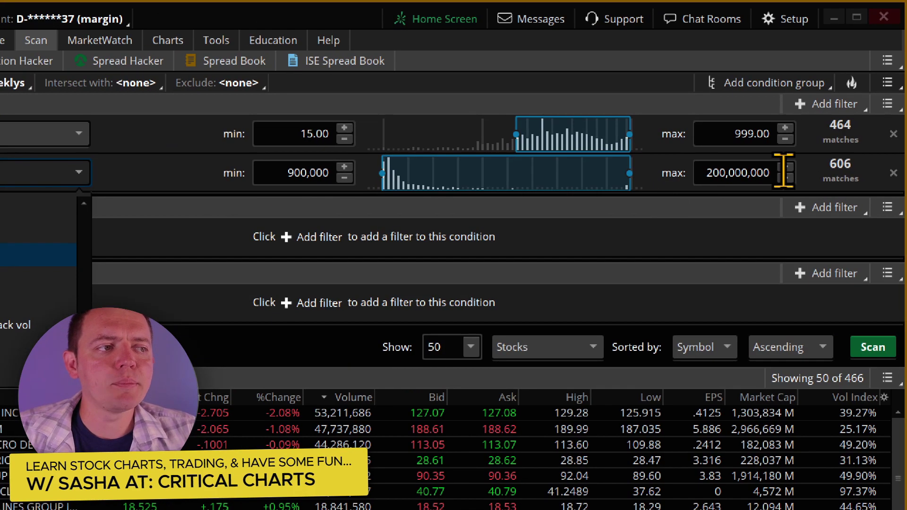
{"action": "left_click", "coordinate": [893, 175]}
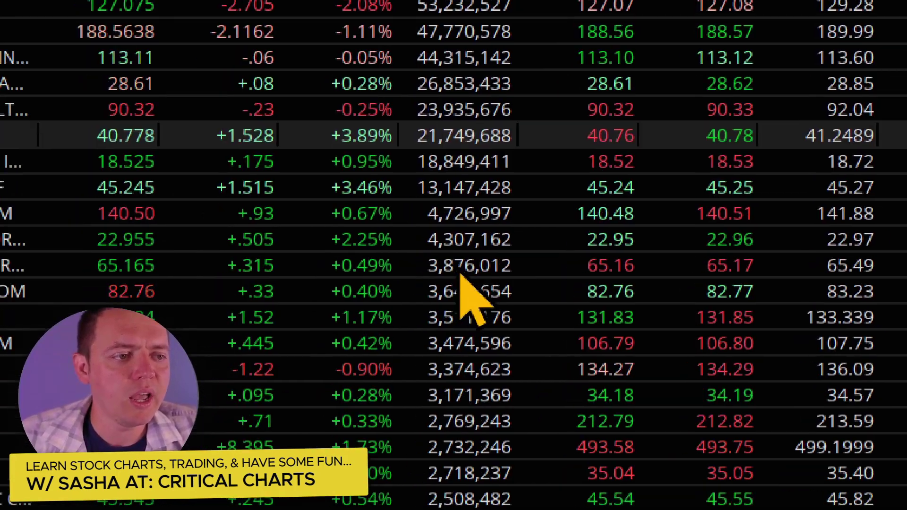
{"action": "scroll", "coordinate": [473, 293], "scroll_direction": "down", "scroll_amount": 10}
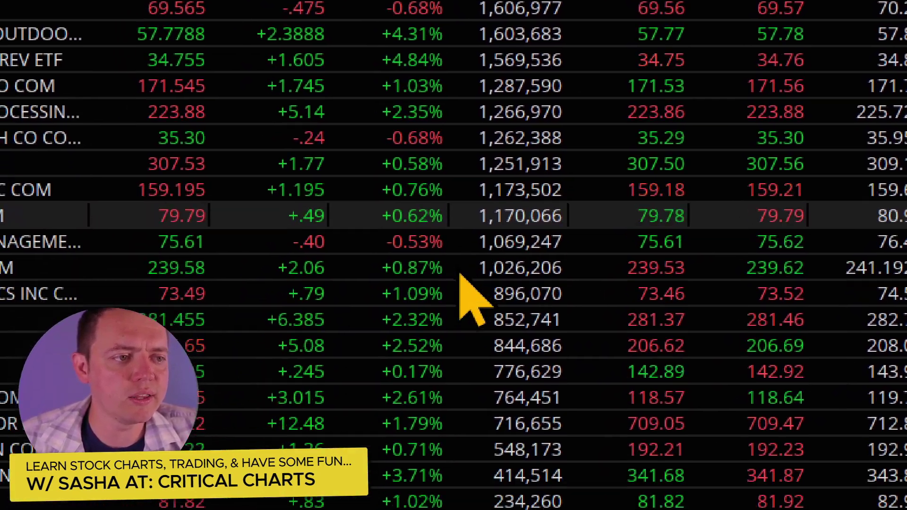
{"action": "scroll", "coordinate": [465, 284], "scroll_direction": "up", "scroll_amount": 5}
{"action": "scroll", "coordinate": [461, 274], "scroll_direction": "up", "scroll_amount": 4}
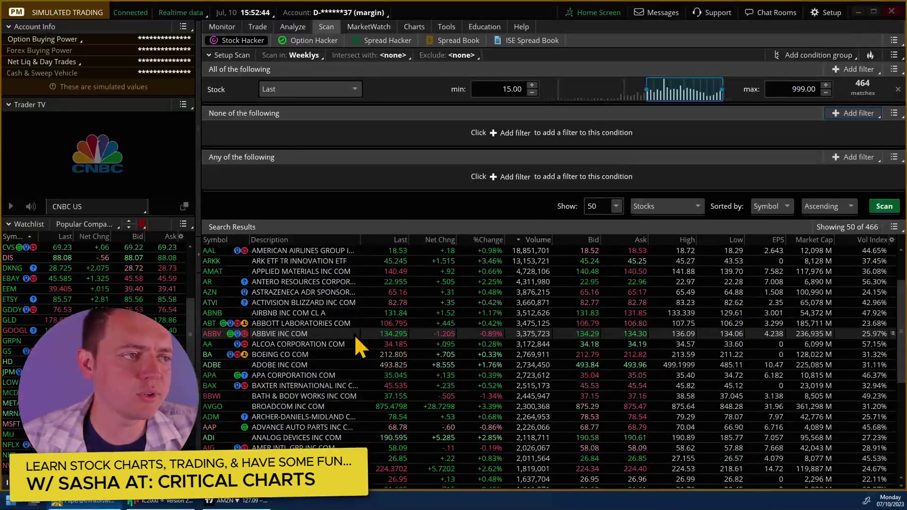
{"action": "scroll", "coordinate": [355, 335], "scroll_direction": "up", "scroll_amount": 2}
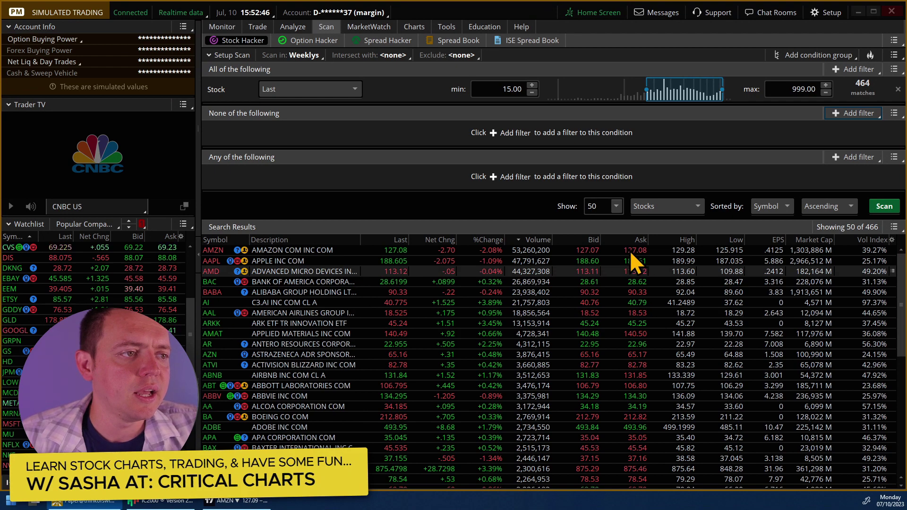
Step: Show up to 1000 results, rescan, and scroll through all 466 volume-sorted matches
{"action": "left_click", "coordinate": [648, 204]}
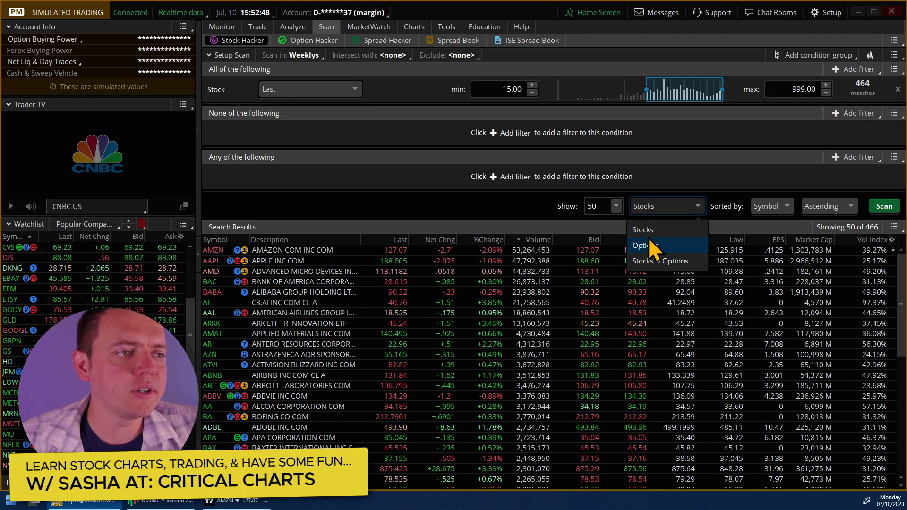
{"action": "left_click", "coordinate": [617, 206]}
{"action": "left_click", "coordinate": [596, 308]}
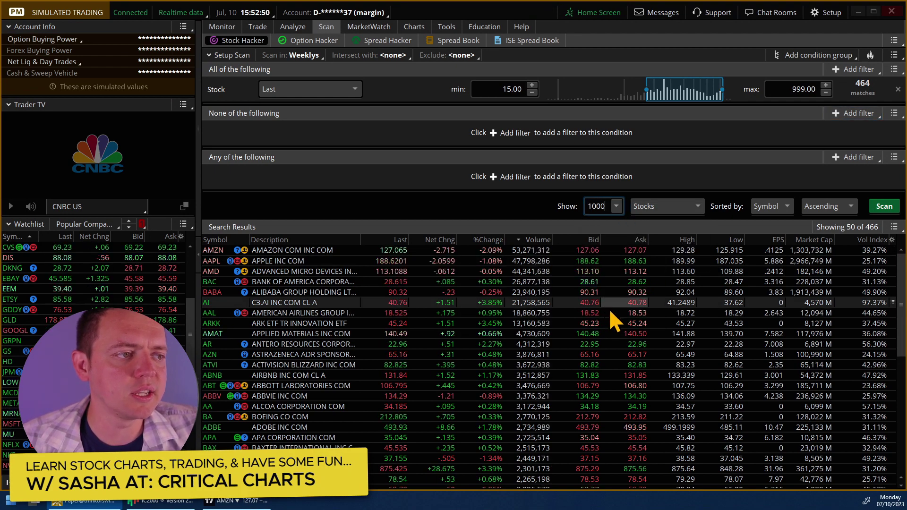
{"action": "scroll", "coordinate": [609, 326], "scroll_direction": "down", "scroll_amount": 8}
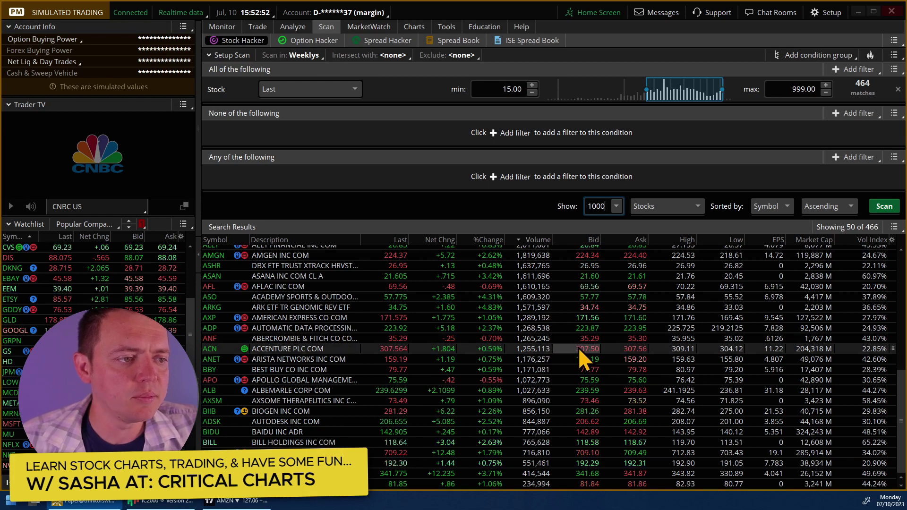
{"action": "left_click", "coordinate": [875, 207]}
{"action": "scroll", "coordinate": [609, 359], "scroll_direction": "down", "scroll_amount": 20}
{"action": "scroll", "coordinate": [587, 381], "scroll_direction": "down", "scroll_amount": 10}
{"action": "scroll", "coordinate": [594, 438], "scroll_direction": "down", "scroll_amount": 20}
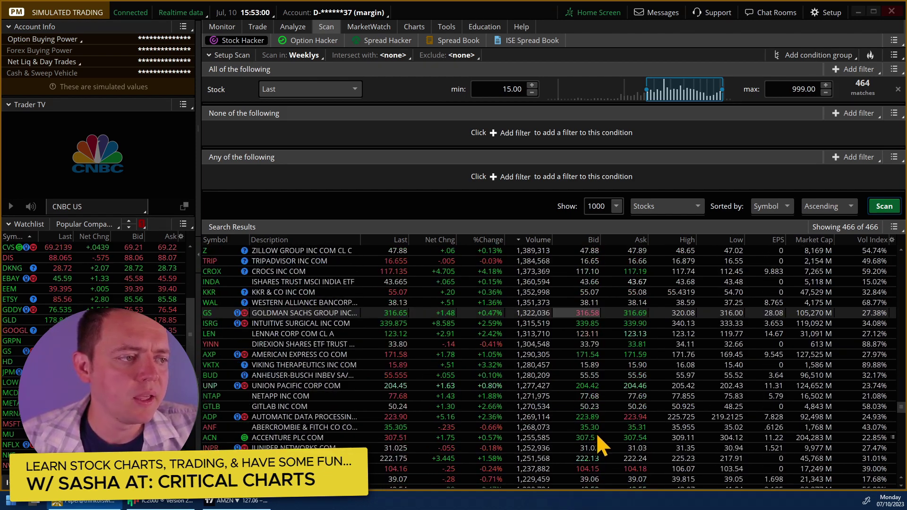
{"action": "scroll", "coordinate": [592, 436], "scroll_direction": "down", "scroll_amount": 15}
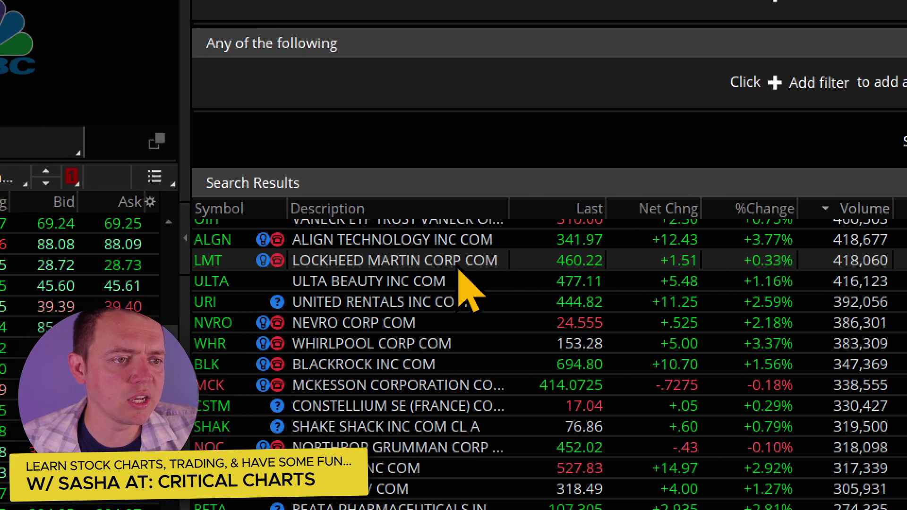
{"action": "scroll", "coordinate": [474, 335], "scroll_direction": "up", "scroll_amount": 10}
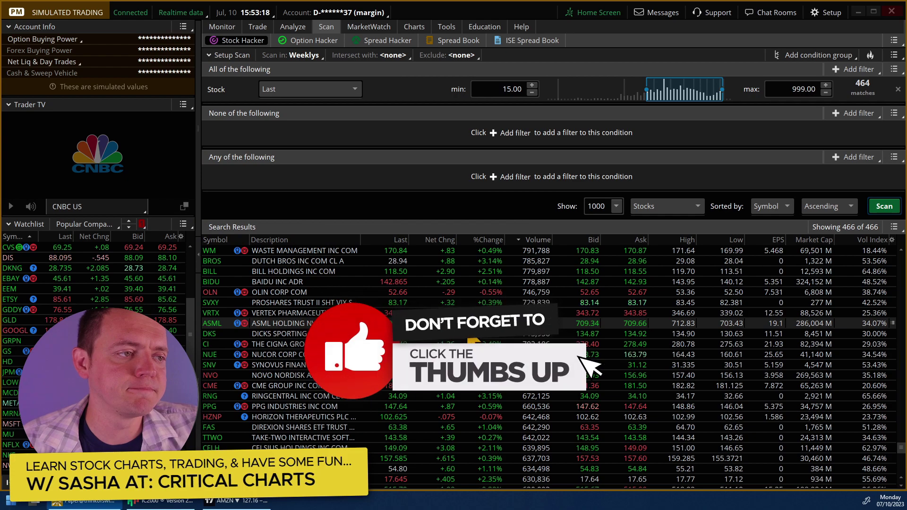
{"action": "scroll", "coordinate": [494, 345], "scroll_direction": "up", "scroll_amount": 10}
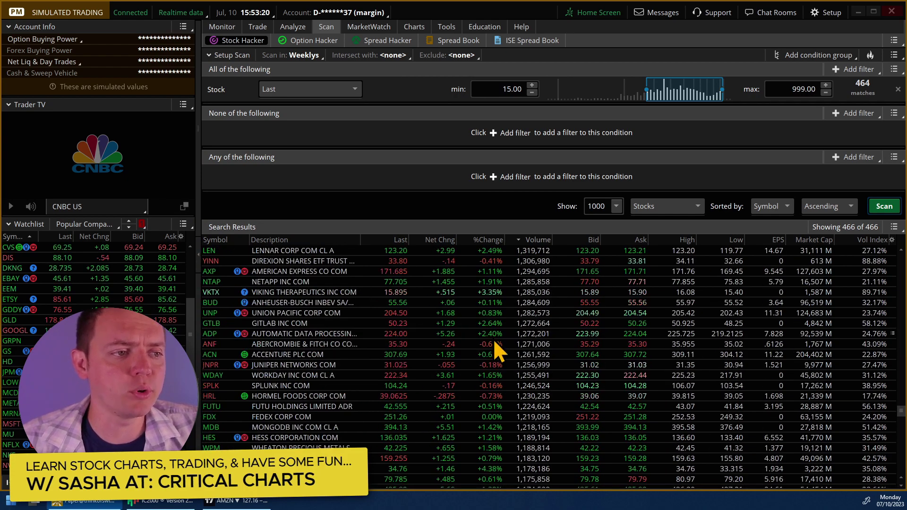
{"action": "scroll", "coordinate": [493, 339], "scroll_direction": "up", "scroll_amount": 1}
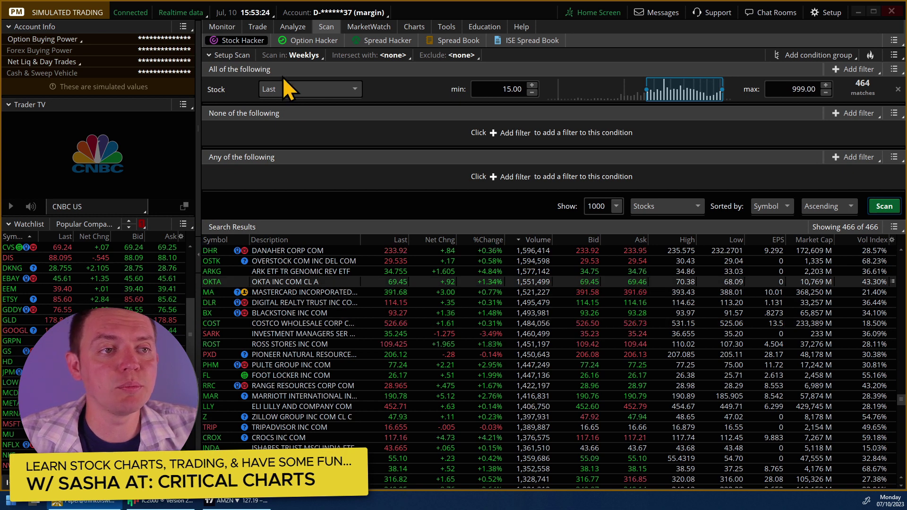
Step: Load AutoZone (AZO) on the Trade page to view its quote and option chain
{"action": "left_click", "coordinate": [265, 31]}
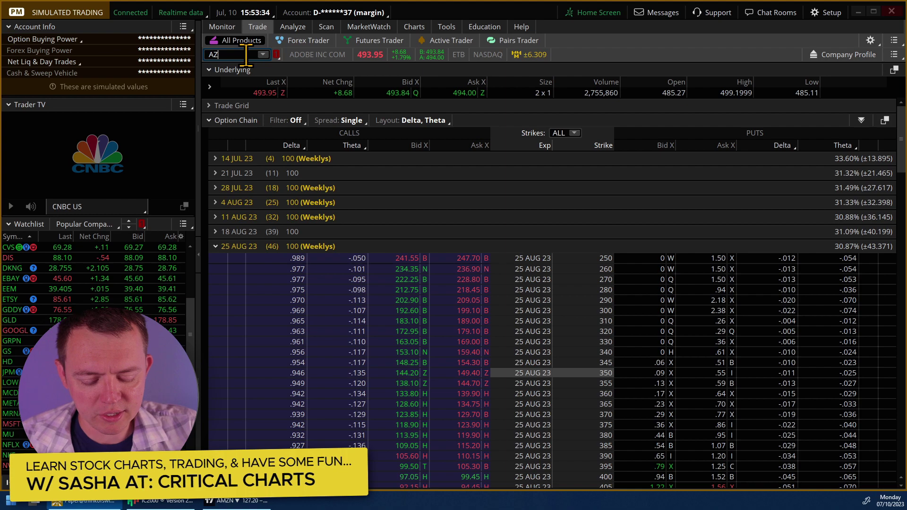
{"action": "type", "text": "O"}
{"action": "key", "text": "Return"}
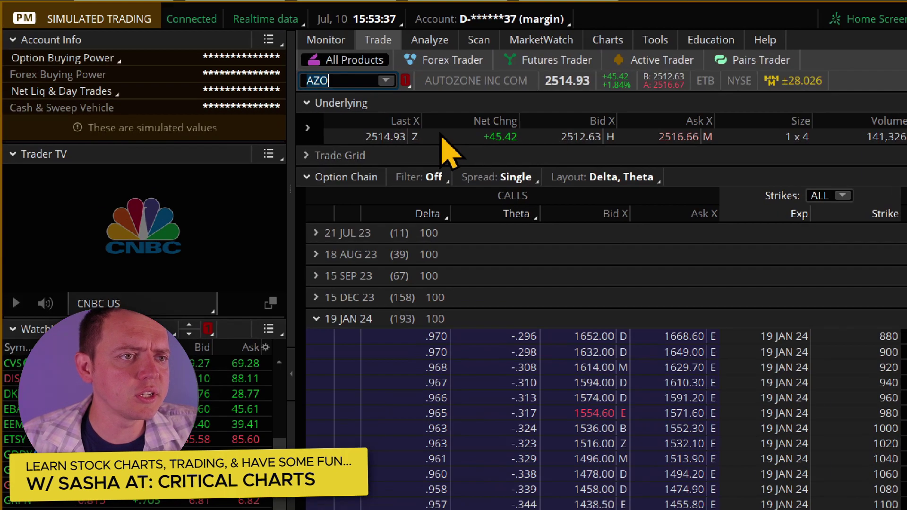
{"action": "key", "text": "Down"}
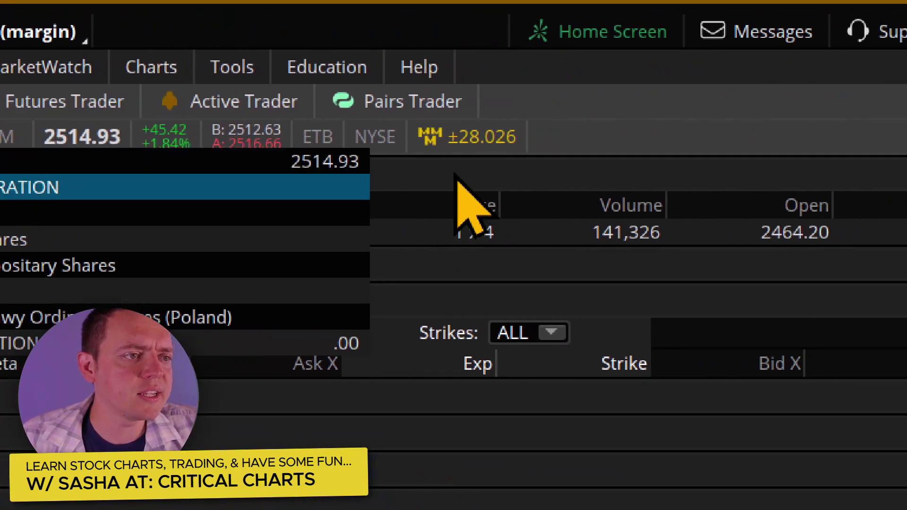
{"action": "key", "text": "Escape"}
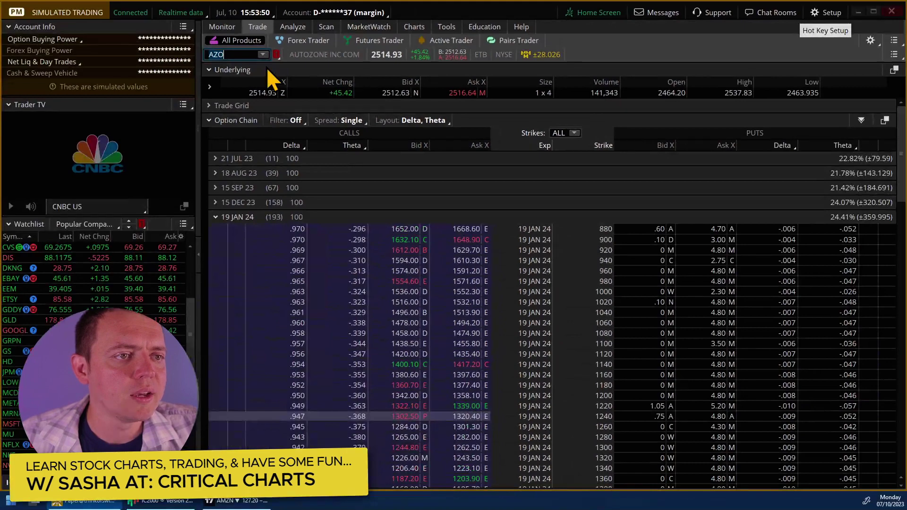
Step: Limit AZO's option chain to 4 strikes and expand the 18 AUG 23 expiration
{"action": "scroll", "coordinate": [417, 405], "scroll_direction": "down", "scroll_amount": 10}
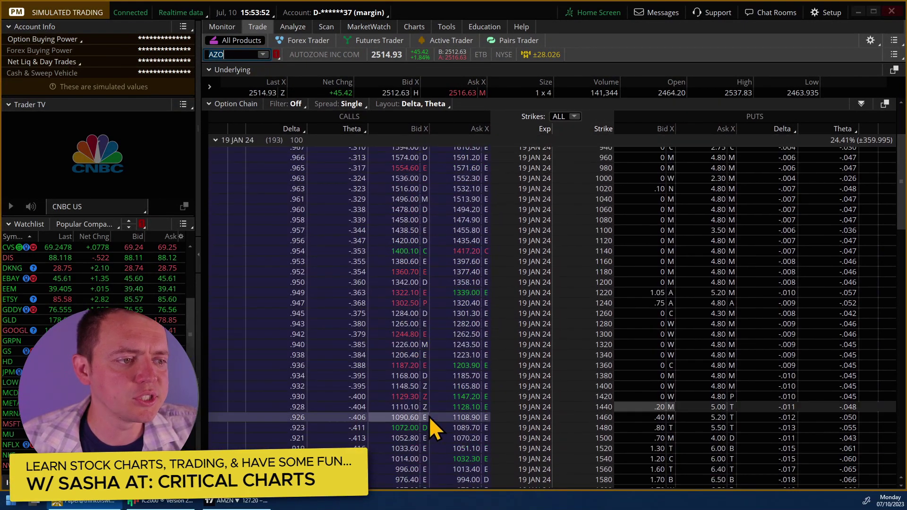
{"action": "scroll", "coordinate": [444, 430], "scroll_direction": "down", "scroll_amount": 6}
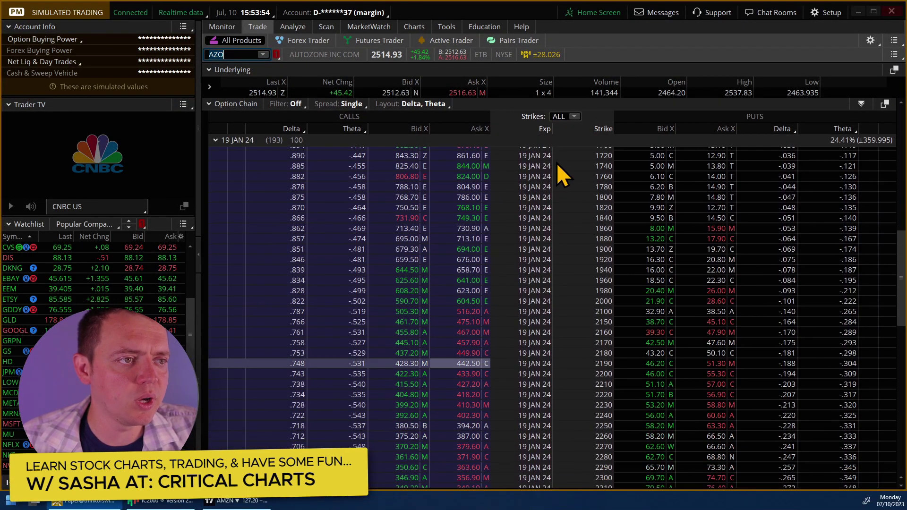
{"action": "left_click", "coordinate": [556, 136]}
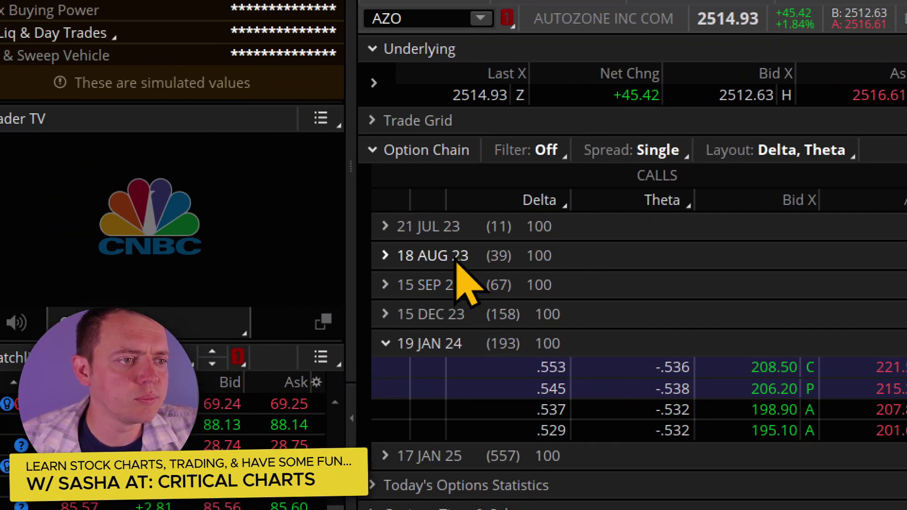
{"action": "left_click", "coordinate": [452, 226]}
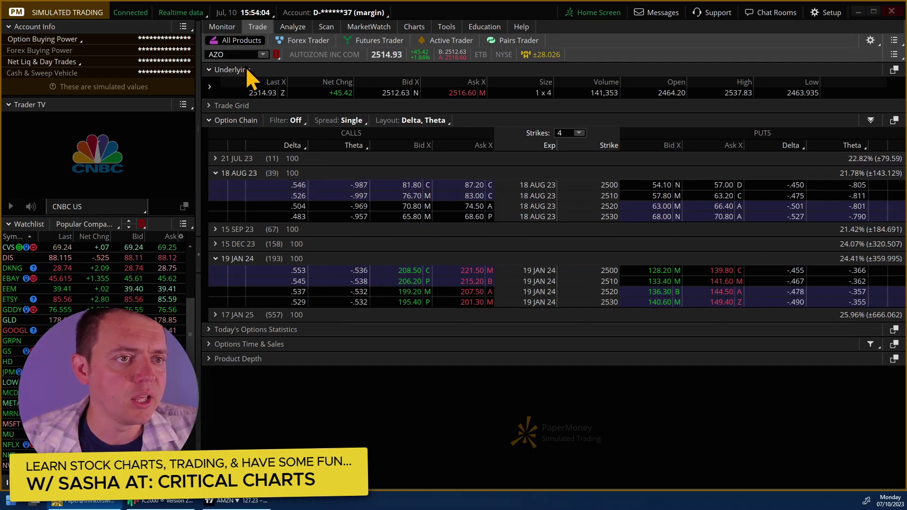
Step: Switch the Trade page to META Platforms (META) and its option chain
{"action": "left_click", "coordinate": [245, 55]}
{"action": "type", "text": "MET"}
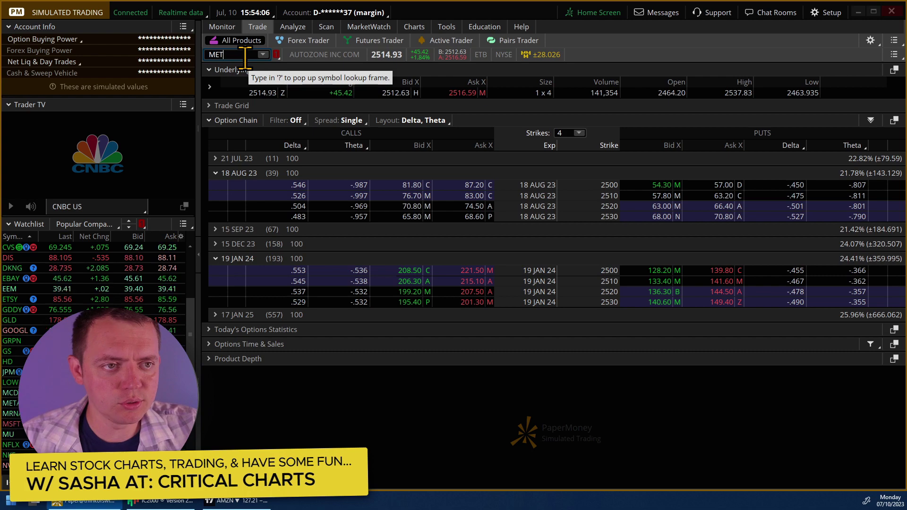
{"action": "type", "text": "A"}
{"action": "key", "text": "Return"}
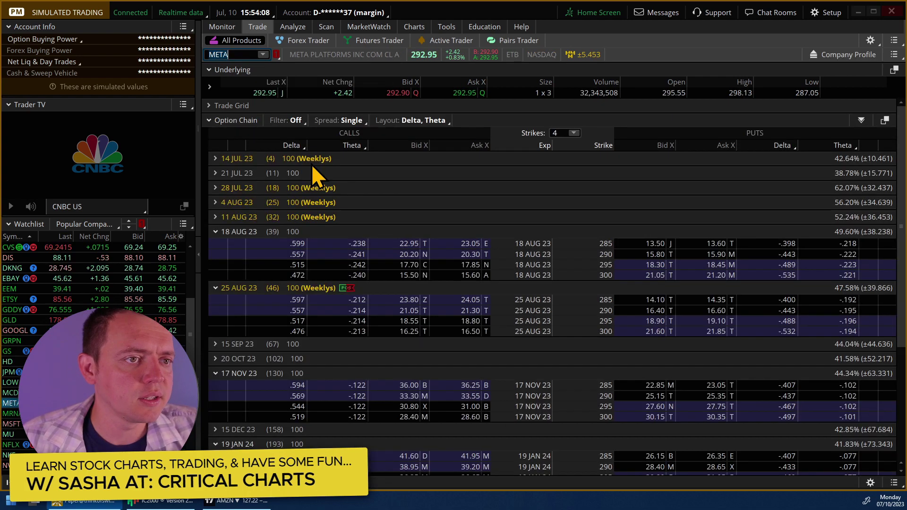